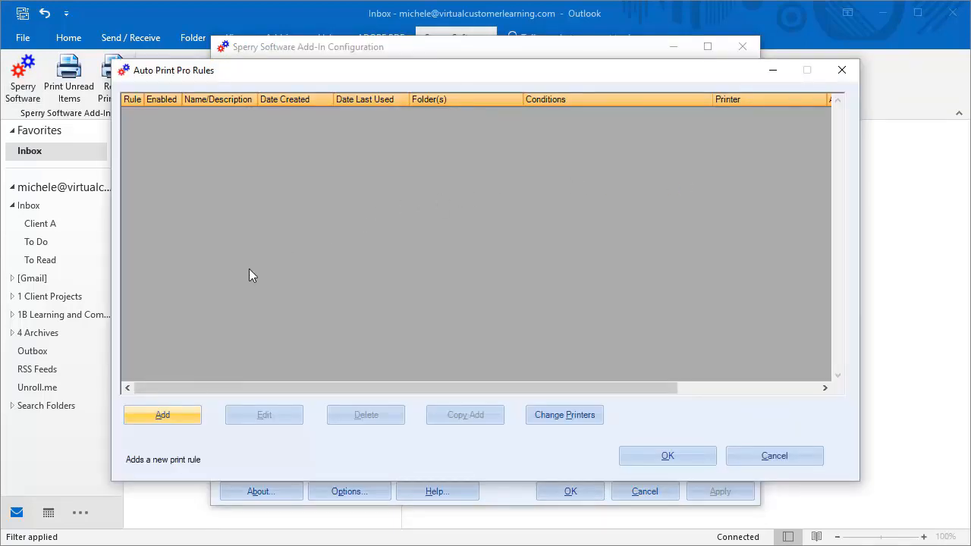
Step: Add a new print rule, leave it enabled, and name it Timesheets
click(181, 414)
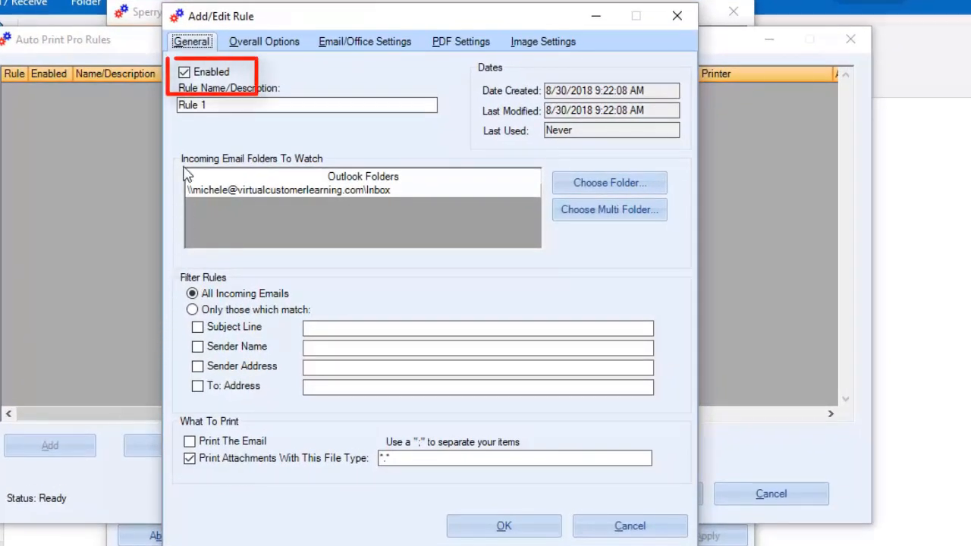
click(184, 72)
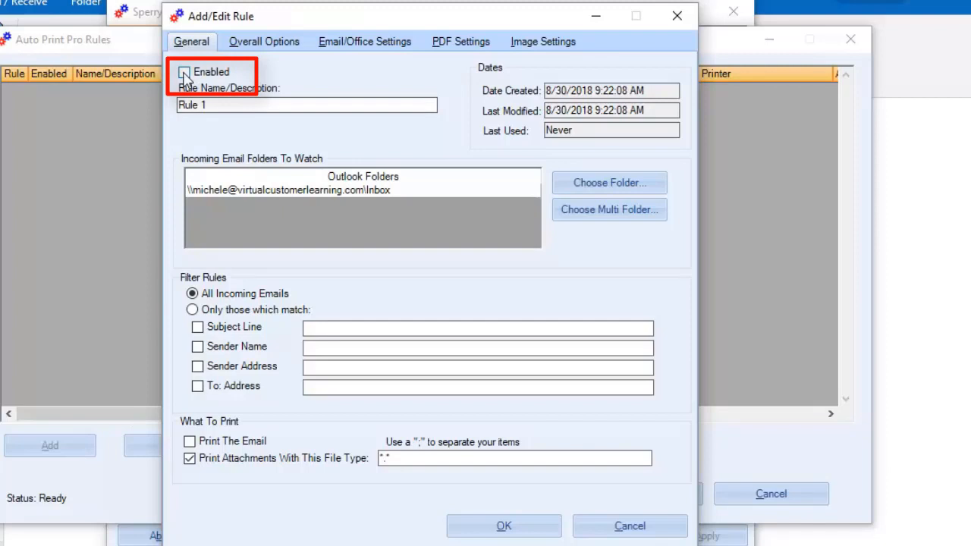
click(184, 73)
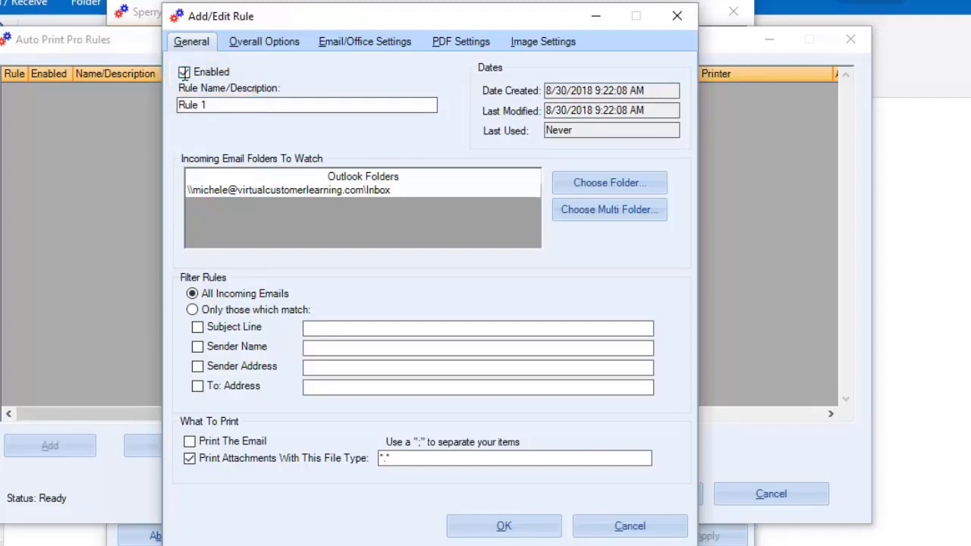
drag(224, 107, 167, 119)
text(Timesheets)
Step: Set the To Do subfolder of the Inbox as the incoming email folder the rule watches
click(581, 186)
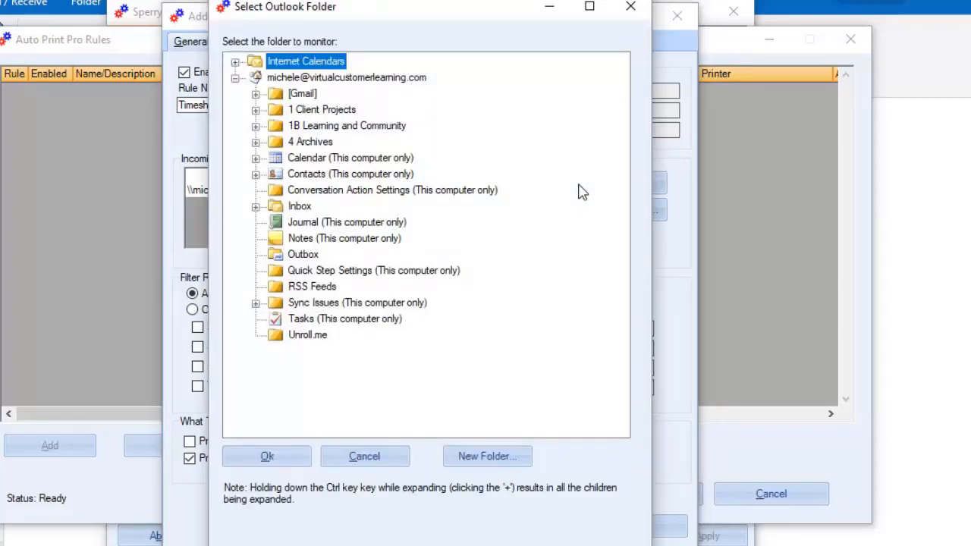
click(256, 207)
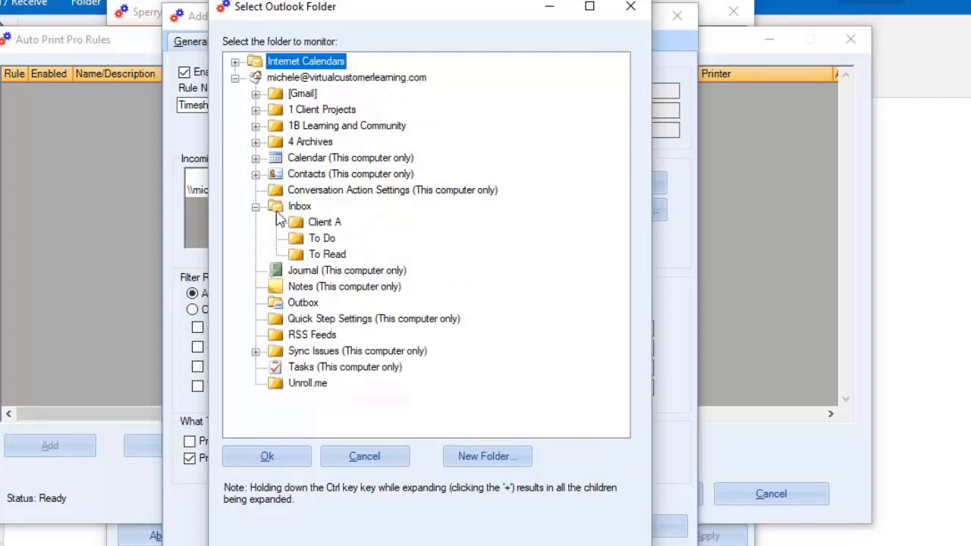
click(324, 241)
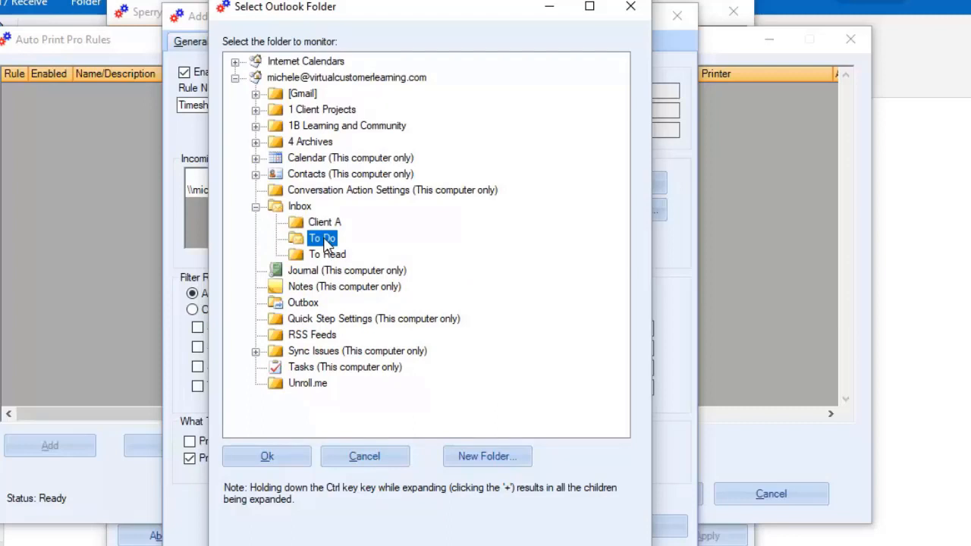
click(279, 458)
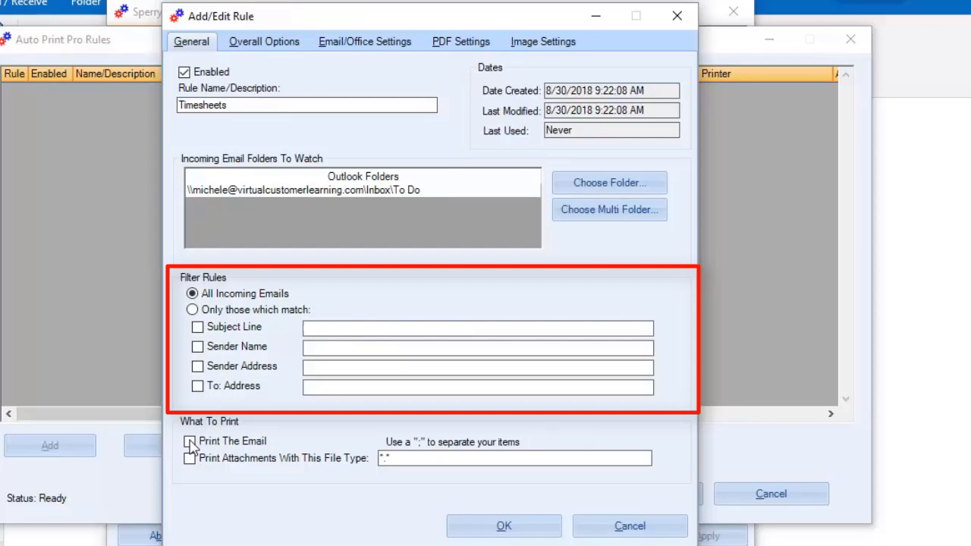
Step: Limit the rule to subject lines matching Time*;Payroll* and print both the email and attachments of type *.xl*;*.doc*
key(Down)
text(Time*;Payroll*)
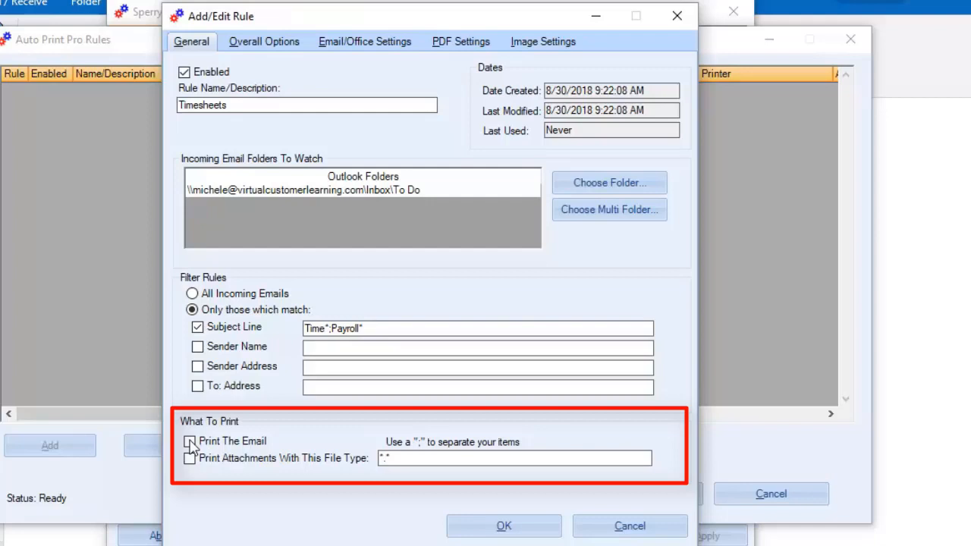
click(189, 442)
click(190, 458)
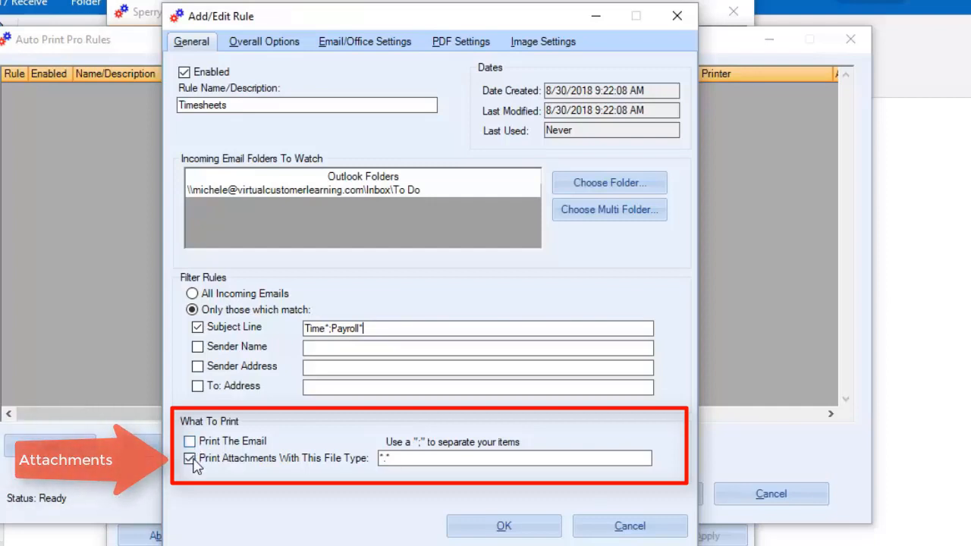
click(188, 441)
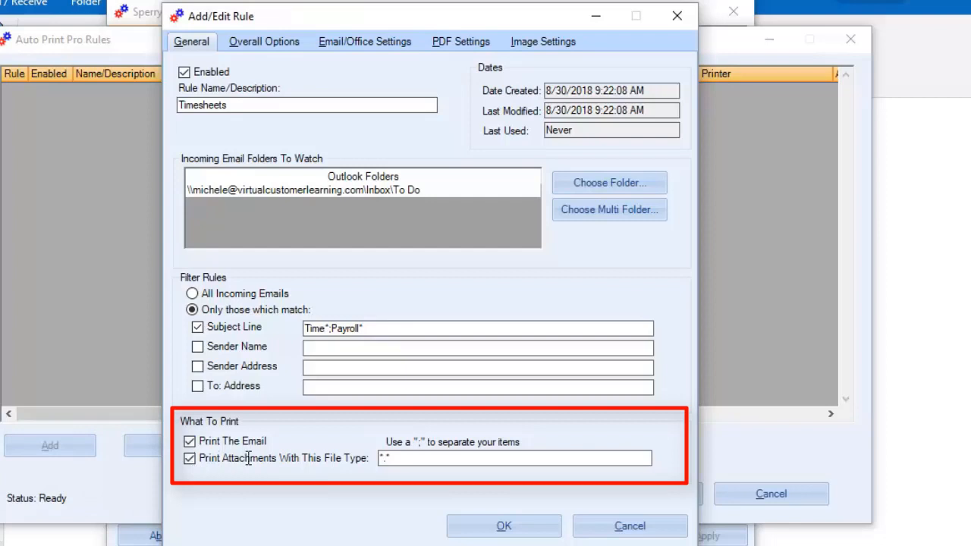
drag(394, 458, 364, 466)
text(*.xl*;*.doc*)
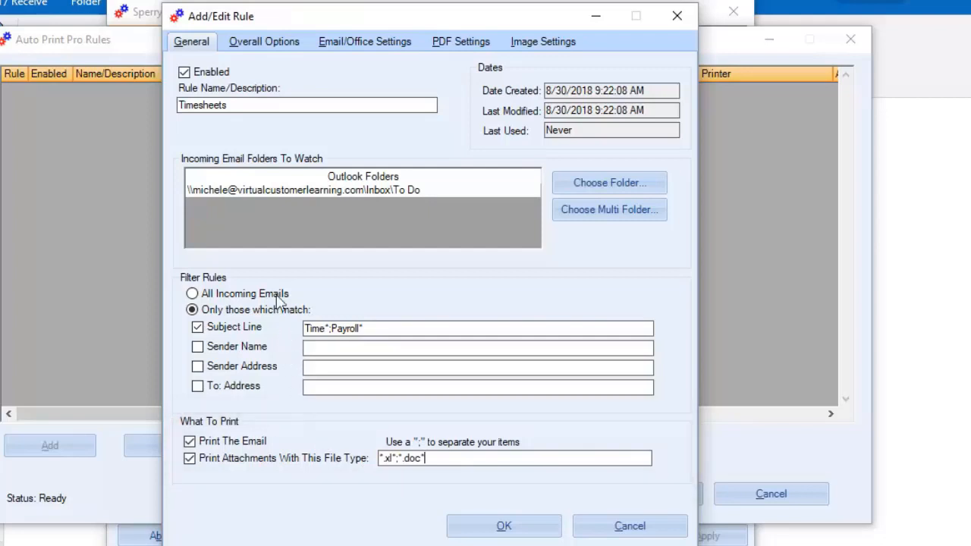
Step: In the rule's overall options, confirm the printer setup with DELL56F998, all pages and 2 collated copies
click(264, 43)
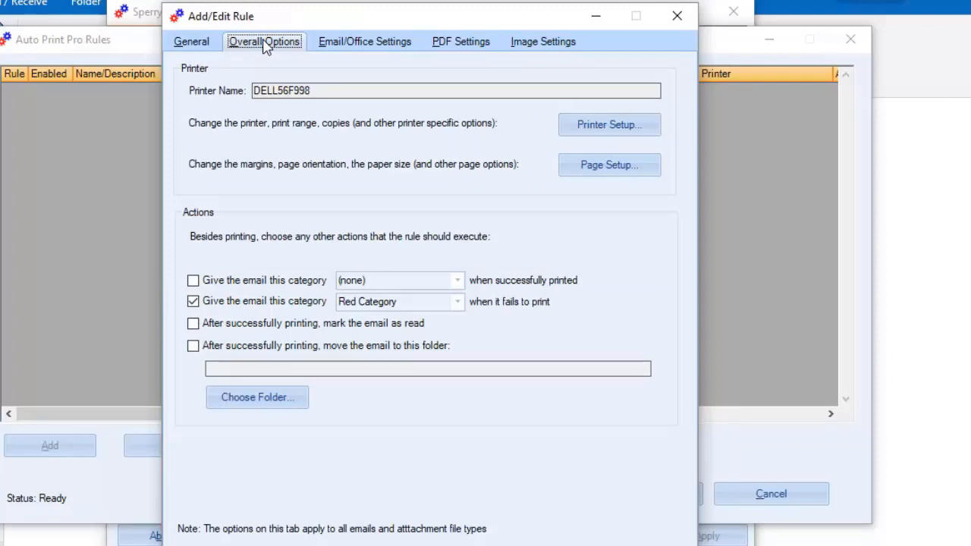
click(631, 125)
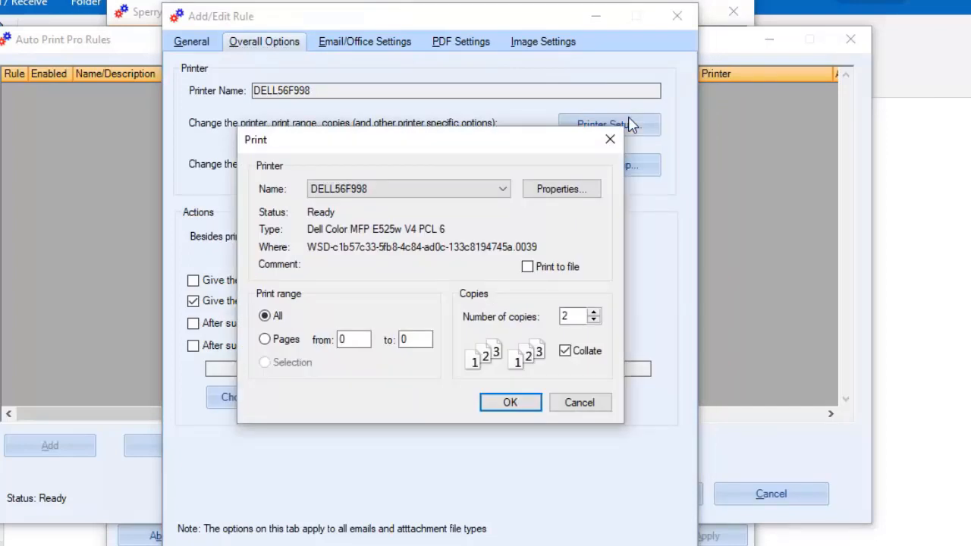
click(526, 405)
Step: Confirm the page setup as Letter portrait with 1-inch margins and have emails marked as read after successful printing
click(611, 170)
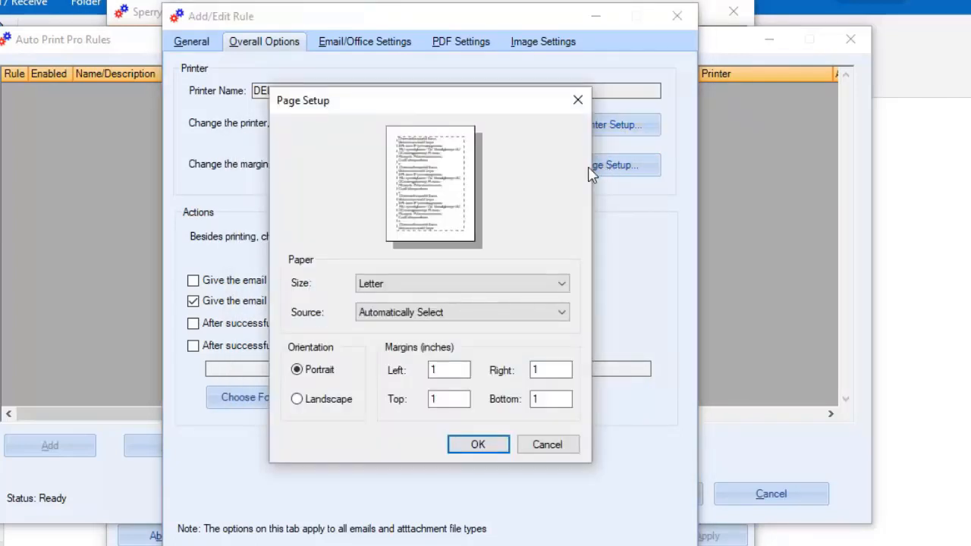
click(478, 446)
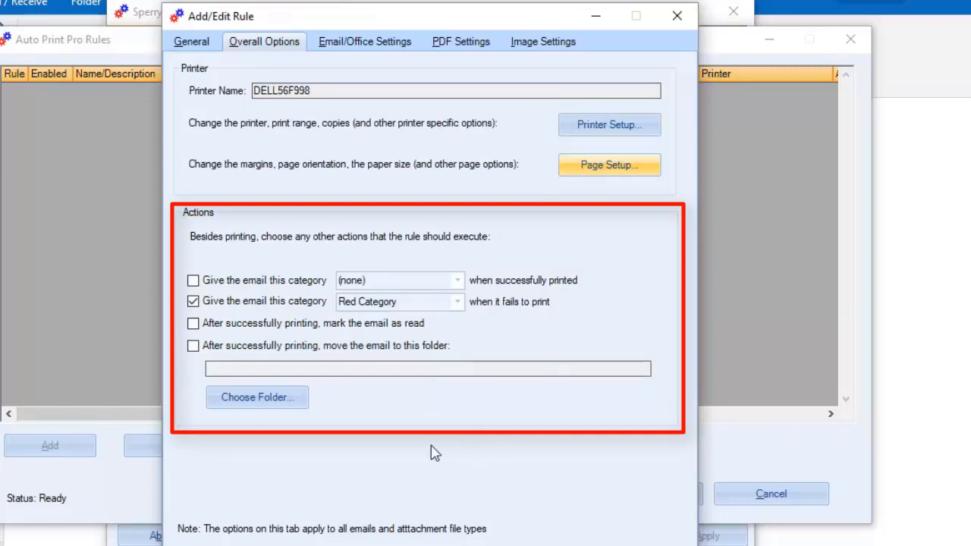
click(193, 324)
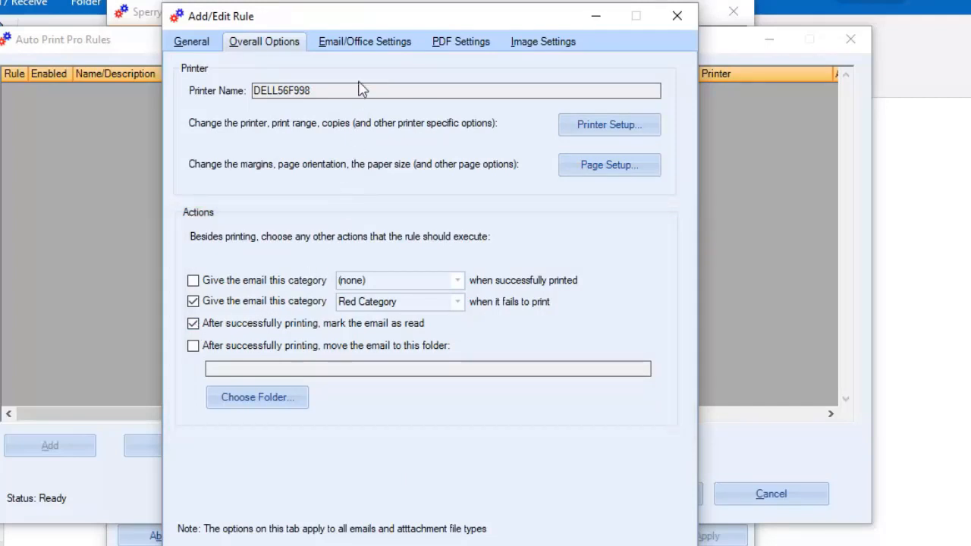
Step: Review the rule's email/Office, PDF and image settings, return to its general settings, and save the rule
click(361, 42)
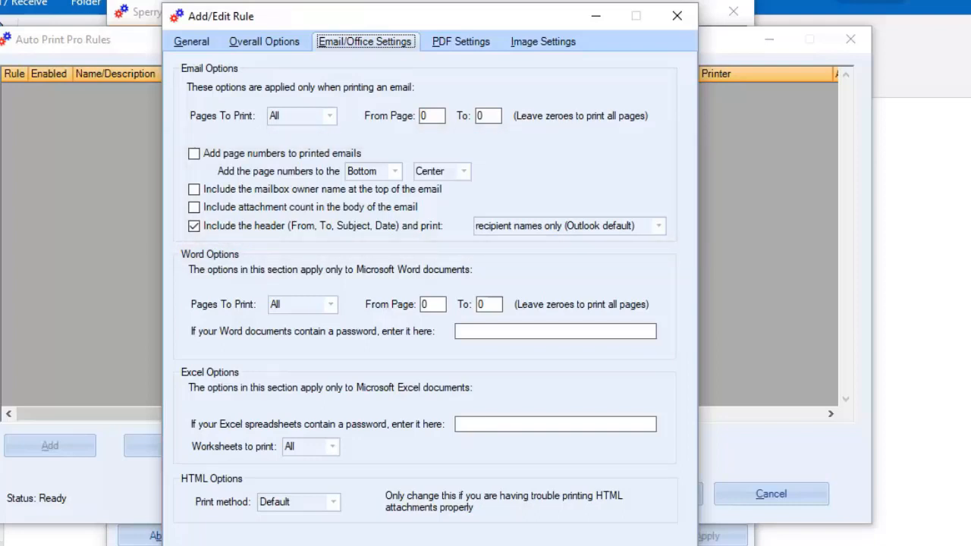
click(458, 43)
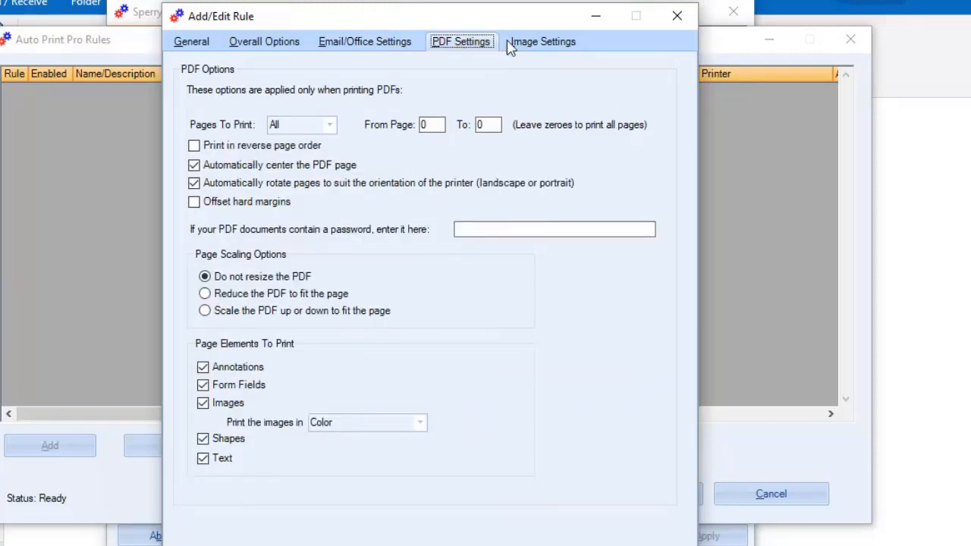
click(543, 48)
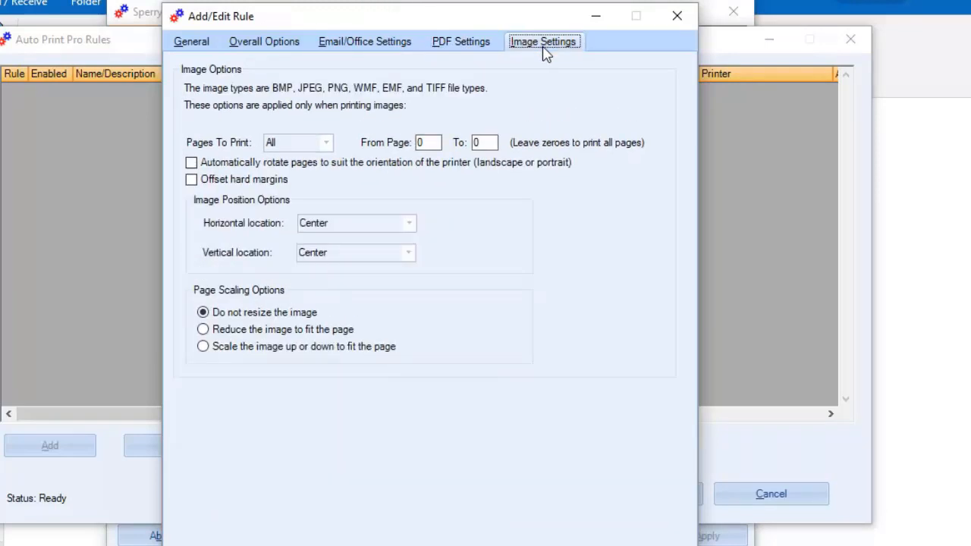
click(197, 46)
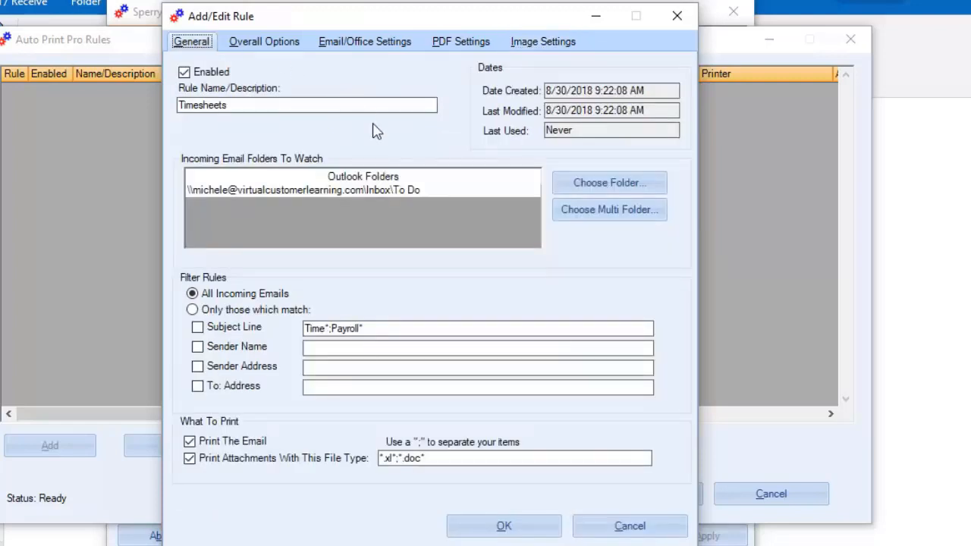
click(469, 526)
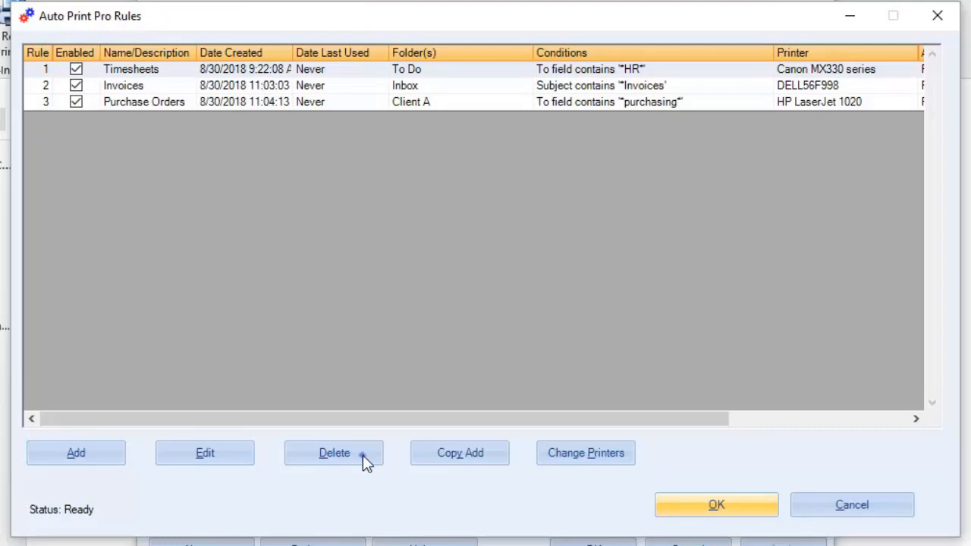
click(341, 76)
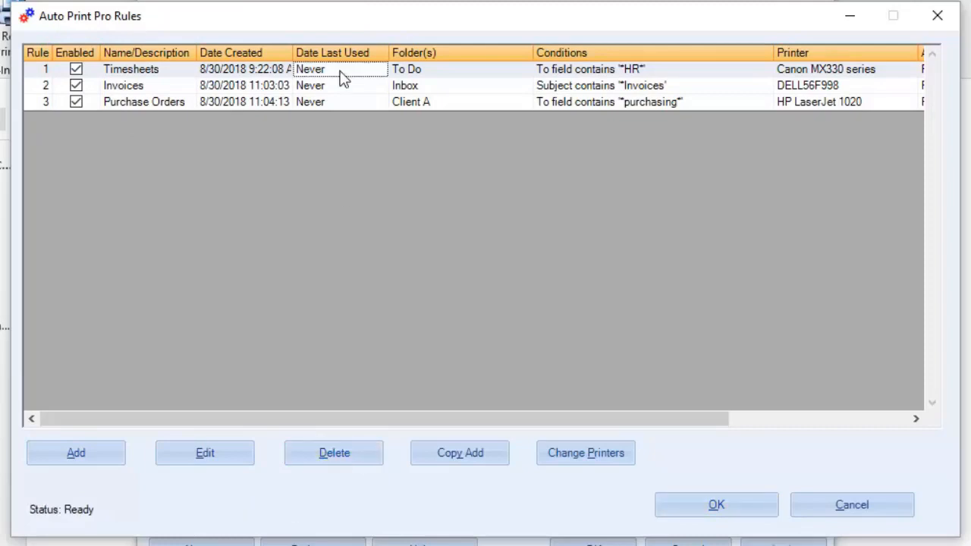
click(445, 460)
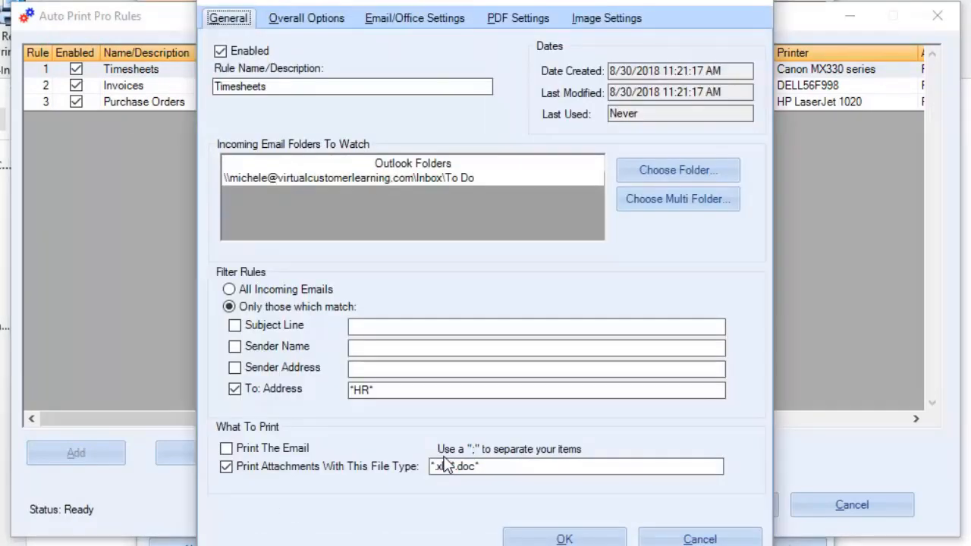
click(668, 538)
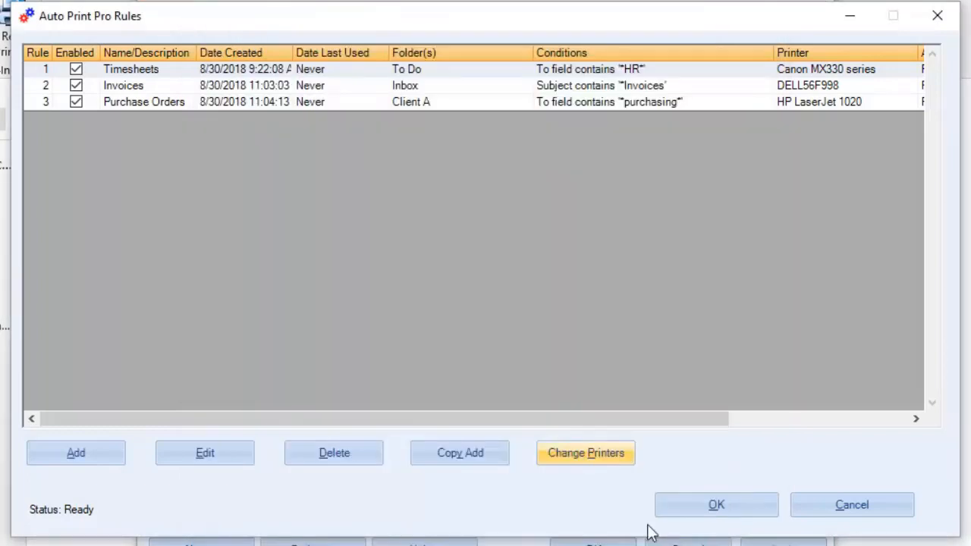
Step: Open the printer change option with the Invoices rule selected, close it, and confirm the rules list
click(604, 85)
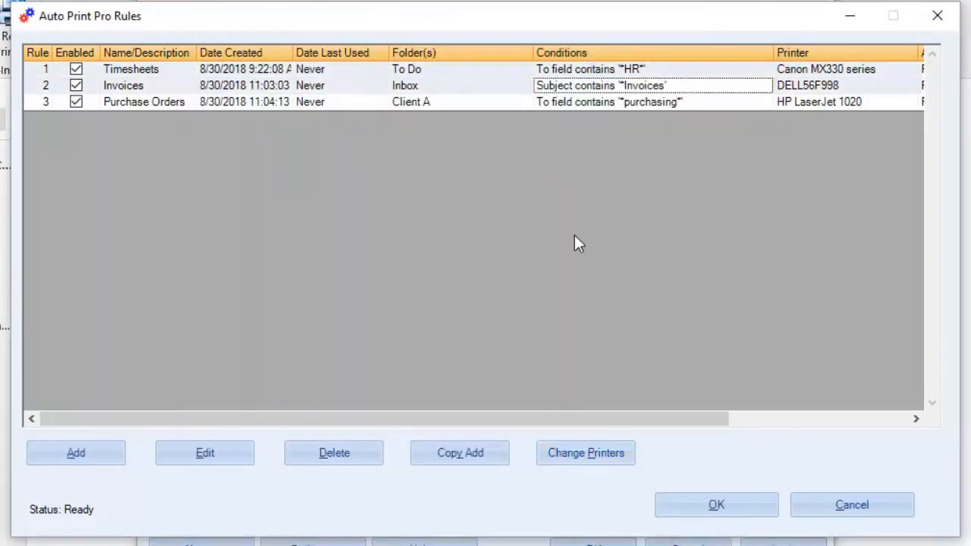
click(576, 453)
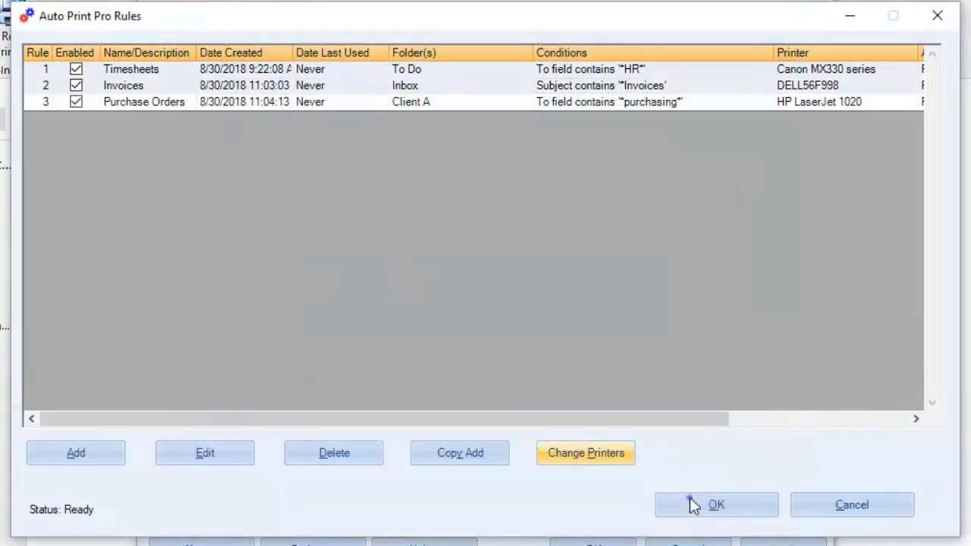
click(689, 499)
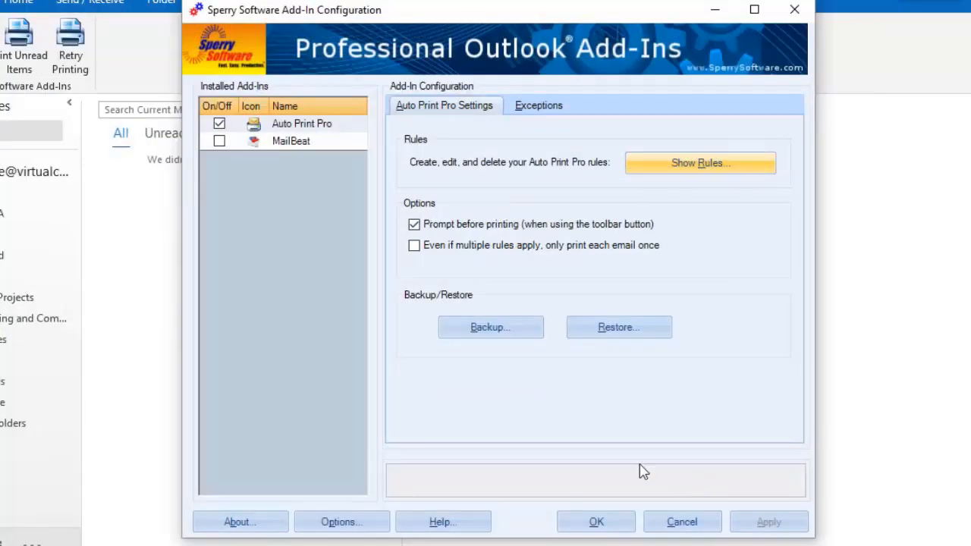
Step: Review the printing exceptions, print email options and temp folder settings, and cancel out of the add-in configuration
click(540, 106)
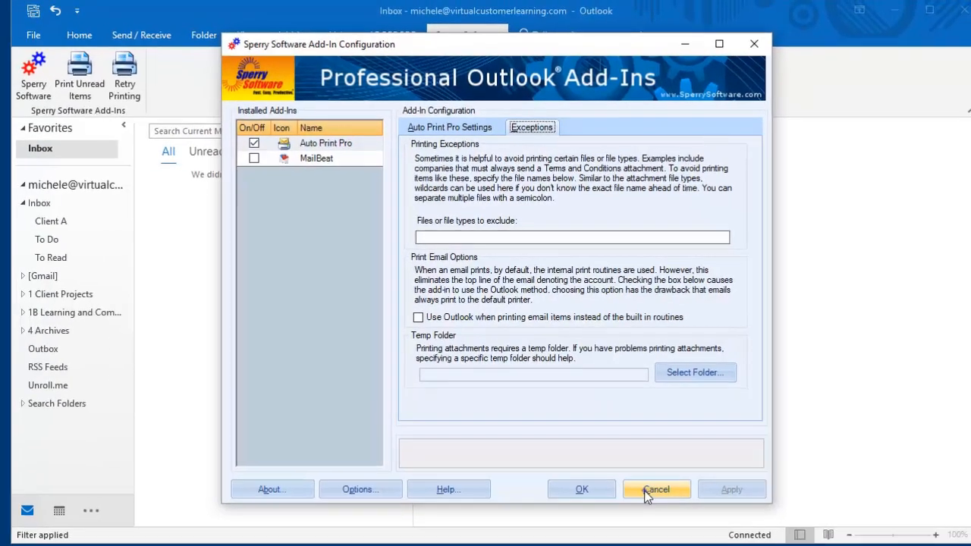
click(682, 521)
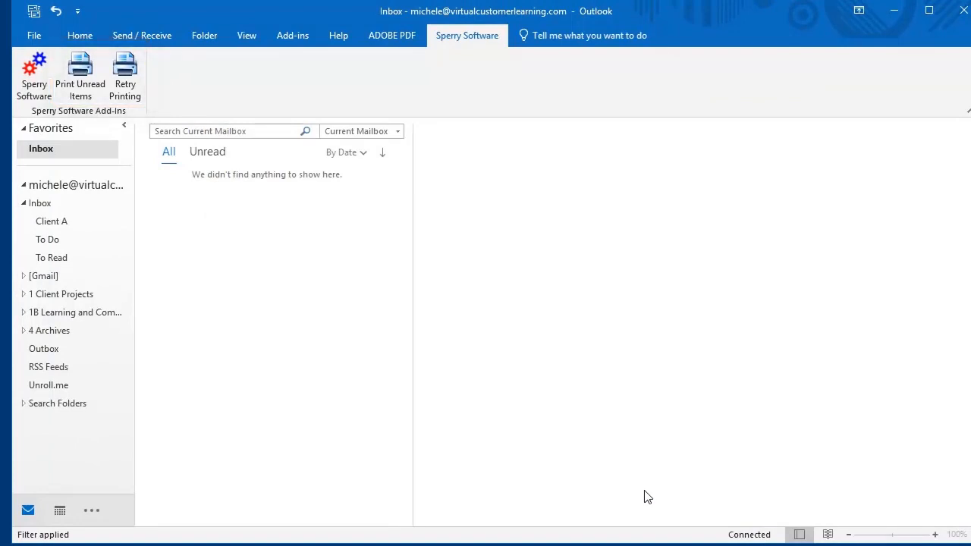
Step: Run the add-in's printing of unread items on the Inbox
click(74, 95)
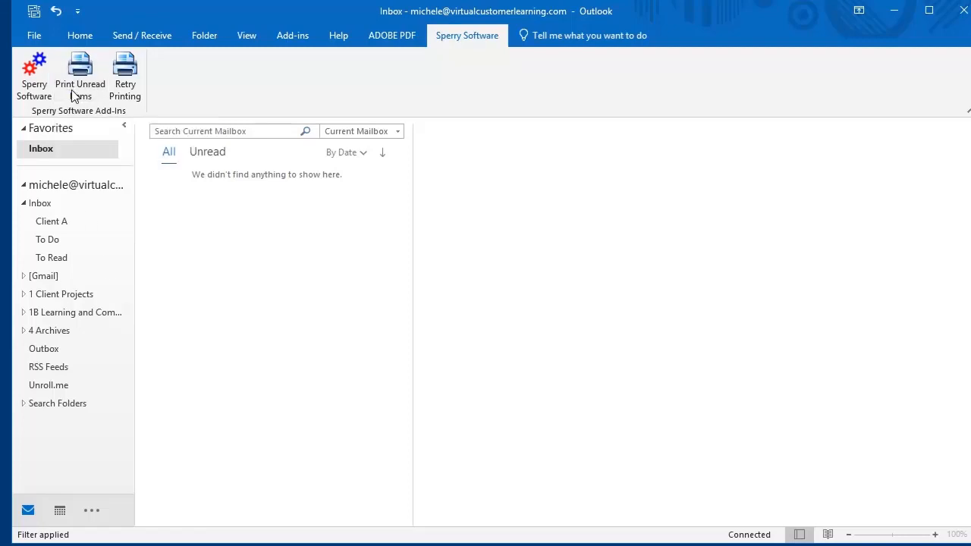